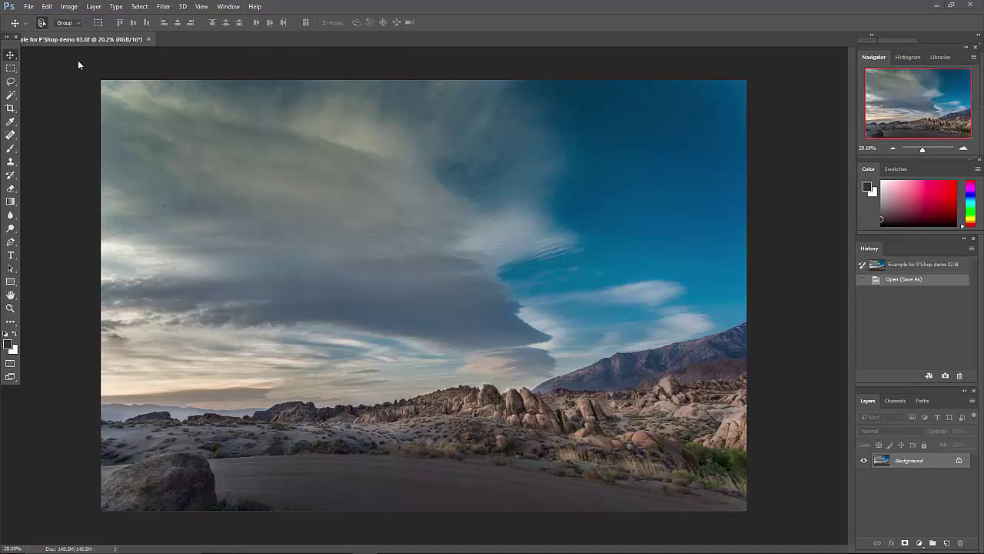
# Open Levels and set the black input point to 5 and the white input point to 244.
pyautogui.click(68, 11)
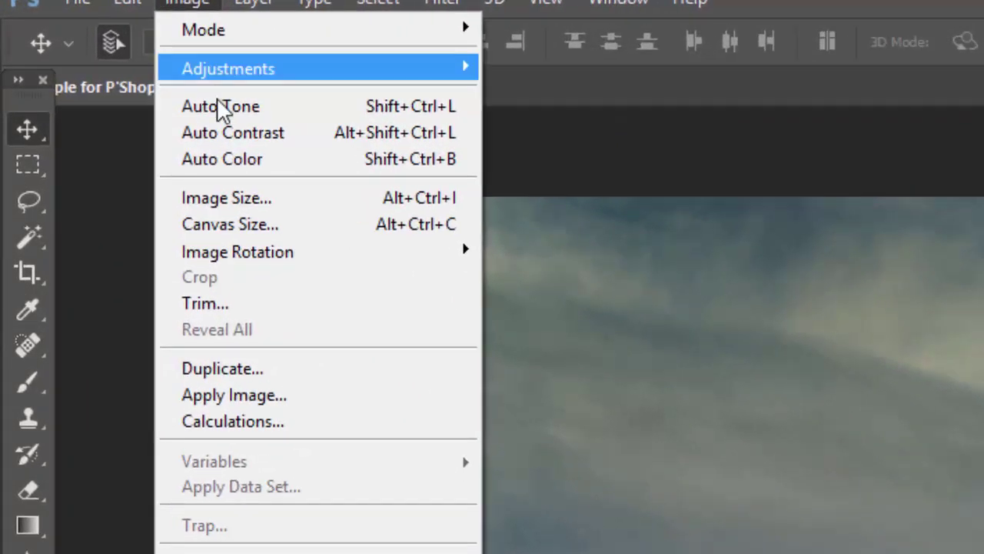
pyautogui.moveTo(82, 36)
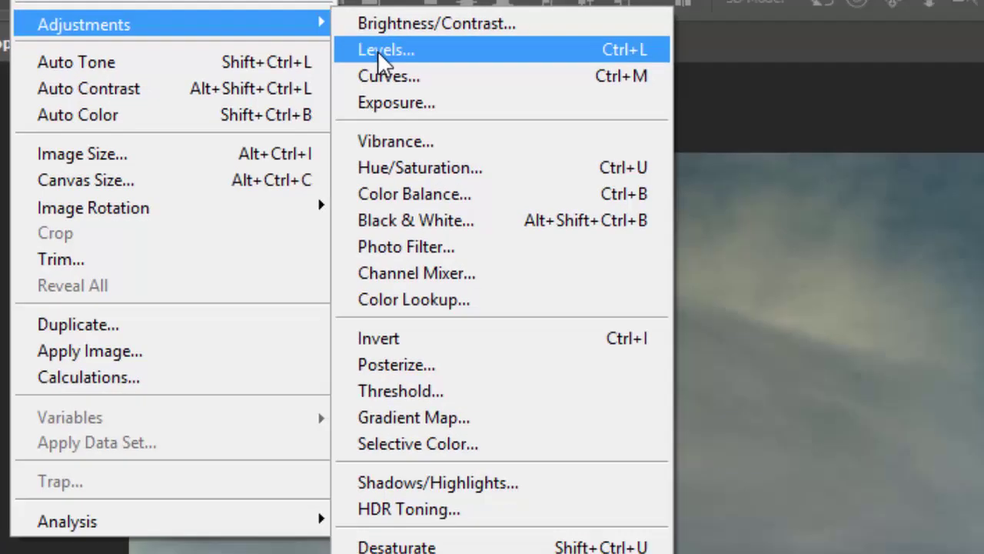
pyautogui.click(522, 94)
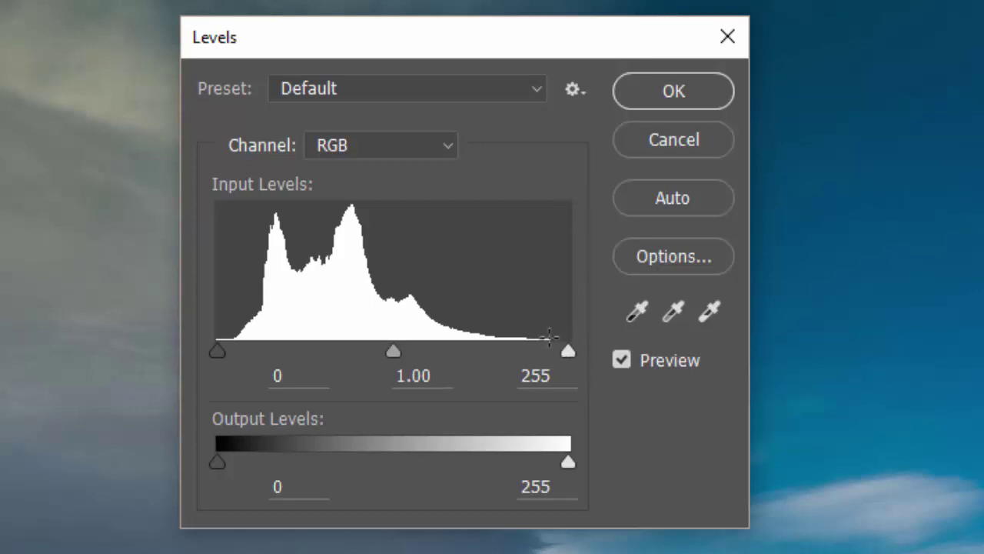
pyautogui.moveTo(566, 351); pyautogui.dragTo(544, 351)
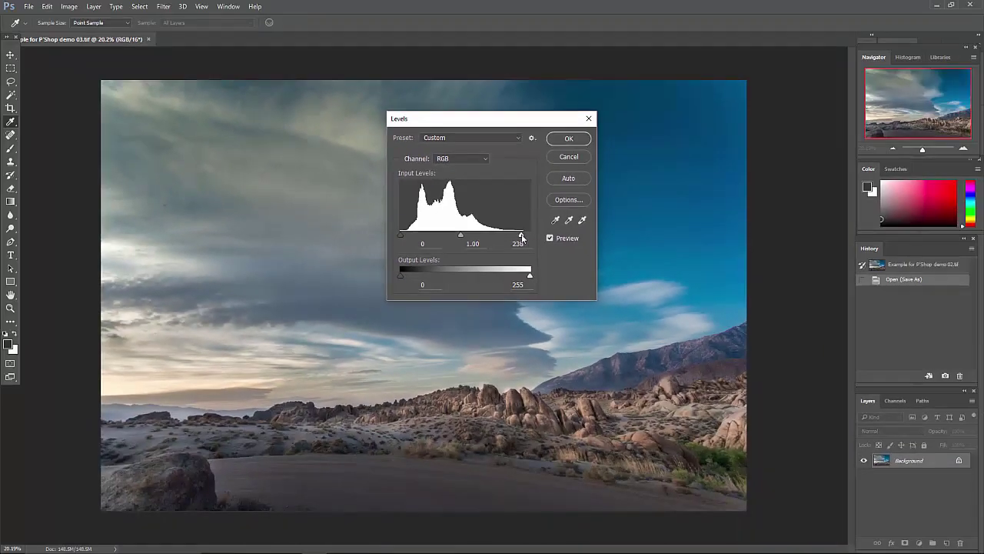
pyautogui.moveTo(522, 239); pyautogui.dragTo(525, 239)
pyautogui.moveTo(400, 239); pyautogui.dragTo(404, 237)
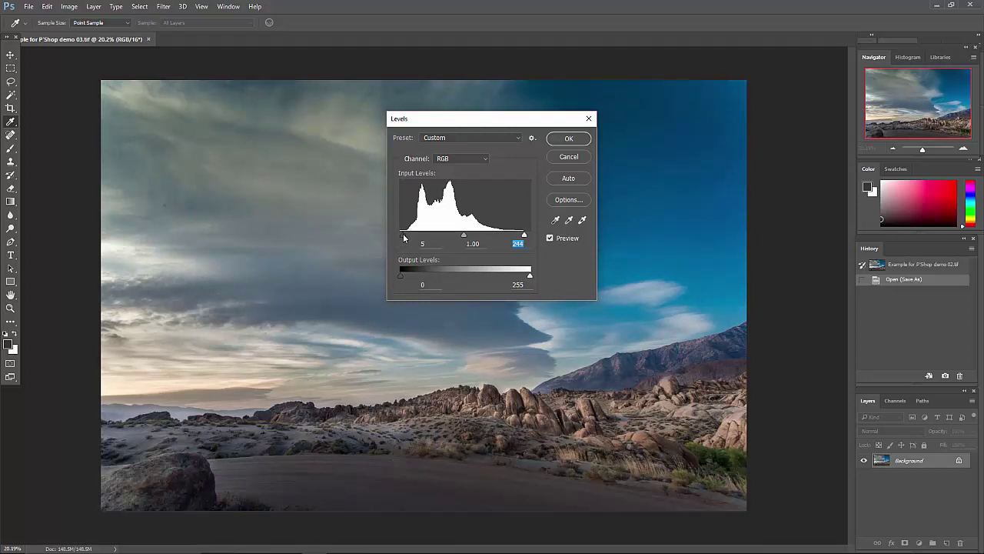
pyautogui.click(404, 237)
# Toggle Preview to compare before and after, then apply the Levels adjustment.
pyautogui.click(550, 239)
pyautogui.click(550, 239)
pyautogui.click(551, 239)
pyautogui.click(550, 239)
pyautogui.click(550, 239)
pyautogui.click(550, 239)
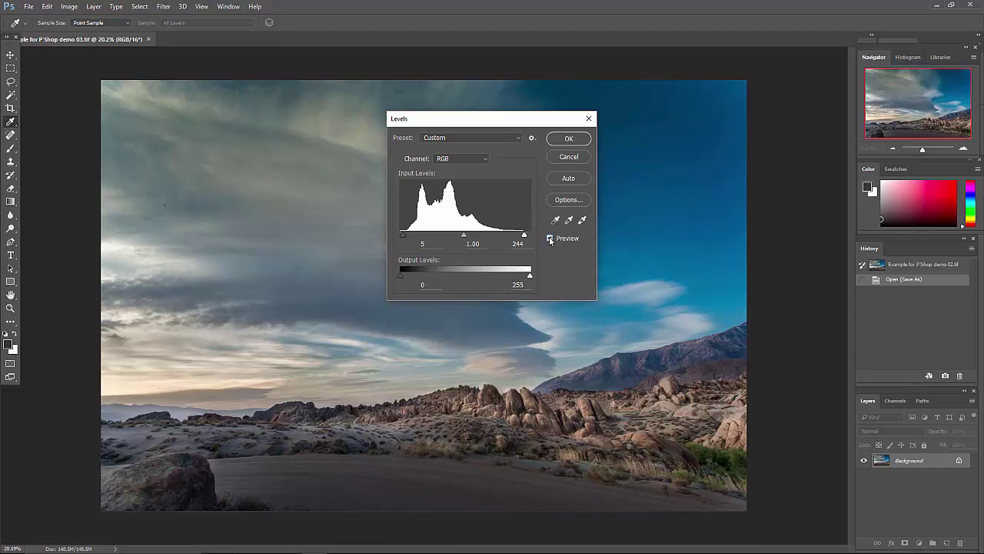
pyautogui.click(568, 139)
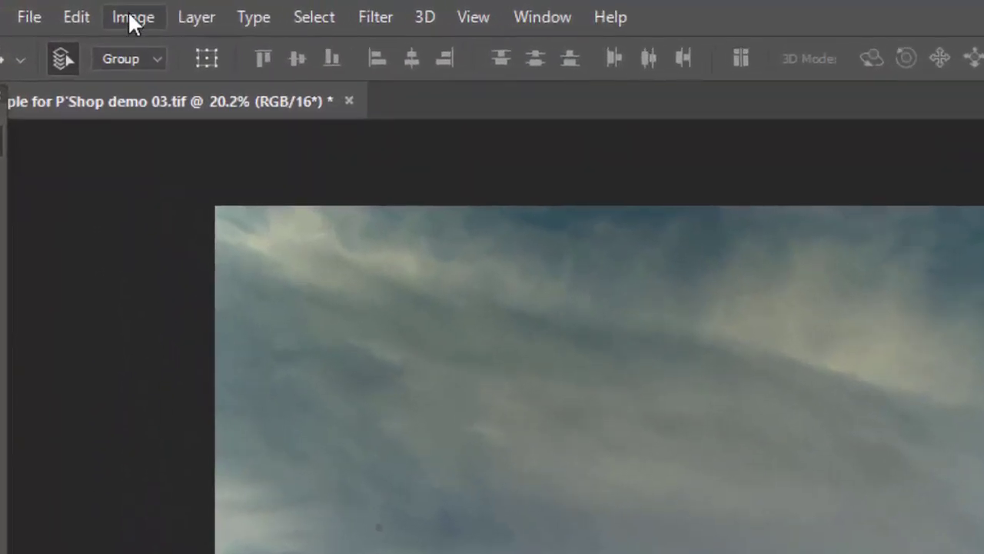
# Open the Curves dialog from Image > Adjustments, leaving the RGB curve at its default.
pyautogui.click(130, 18)
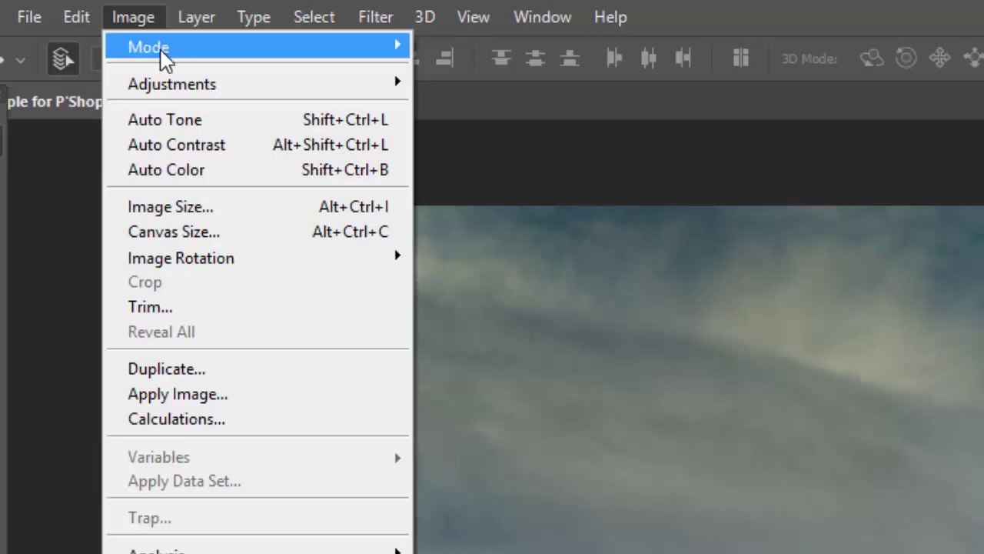
pyautogui.moveTo(186, 86)
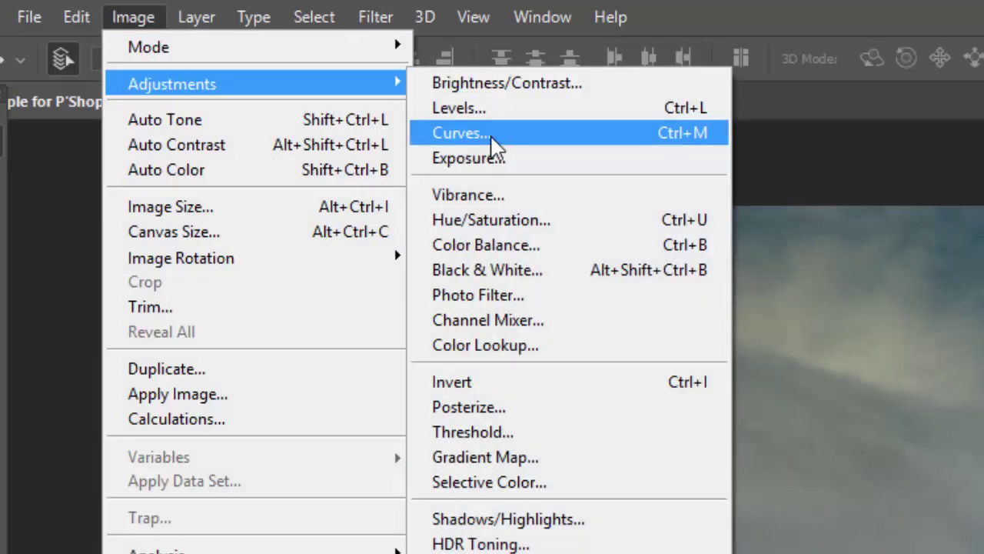
pyautogui.click(492, 137)
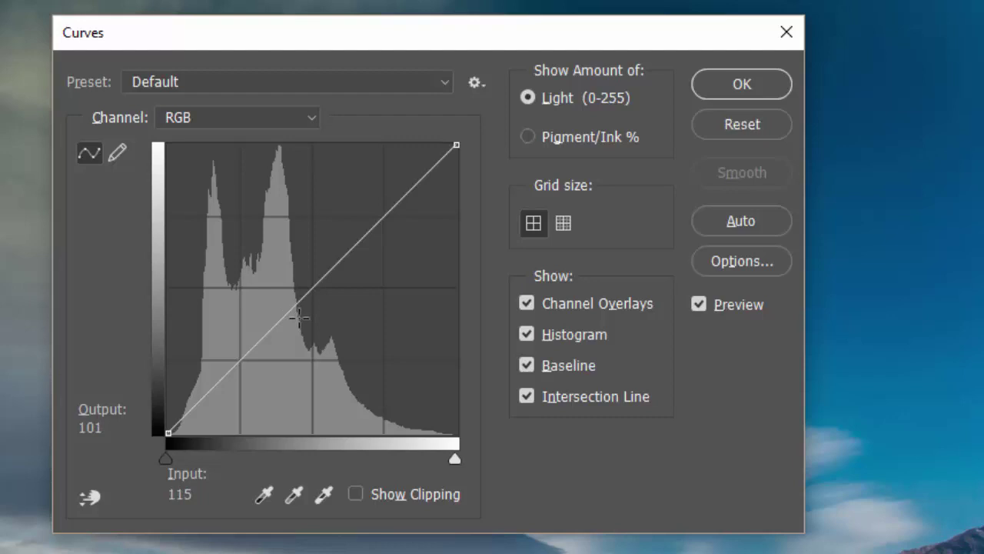
# Switch the curve graph to the 10x10 grid and add a midpoint at input 127, output 130.
pyautogui.keyDown('alt'); pyautogui.click(300, 317); pyautogui.keyUp('alt')
pyautogui.keyDown('alt'); pyautogui.click(300, 316); pyautogui.keyUp('alt')
pyautogui.keyDown('alt'); pyautogui.click(299, 316); pyautogui.keyUp('alt')
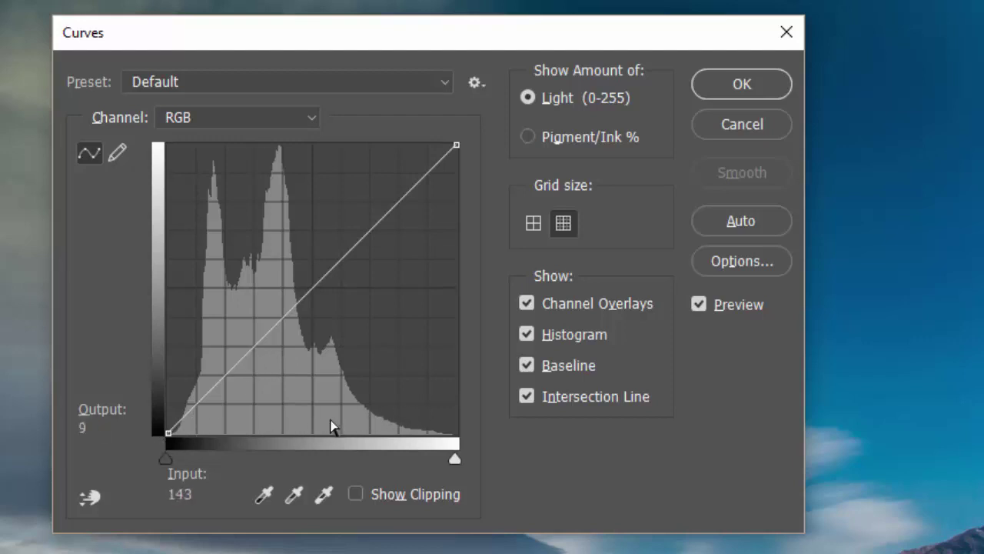
pyautogui.click(312, 286)
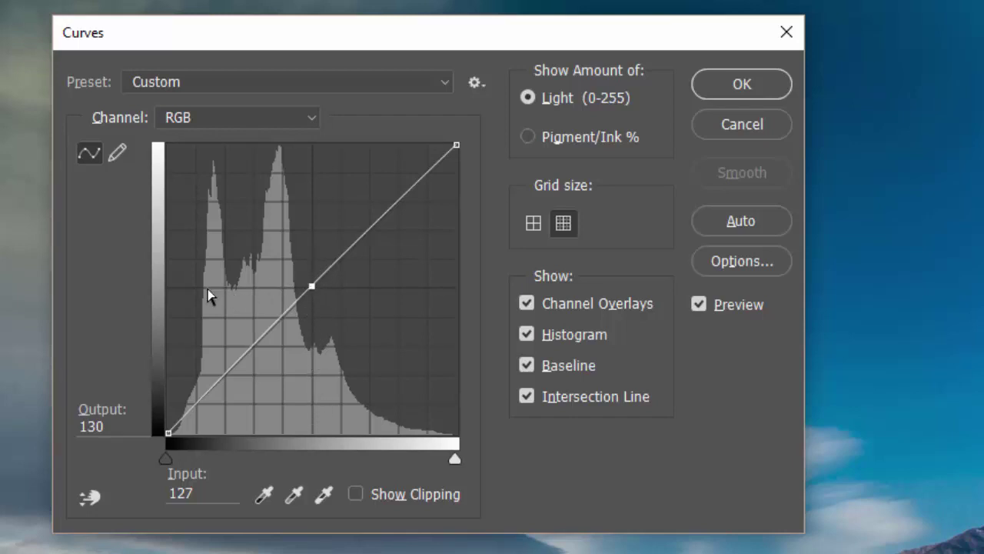
# Move the curve's black endpoint to input 11 and fine-tune the midpoint height.
pyautogui.press('-')
pyautogui.hotkey('shift', 'Right')
pyautogui.press('Right')
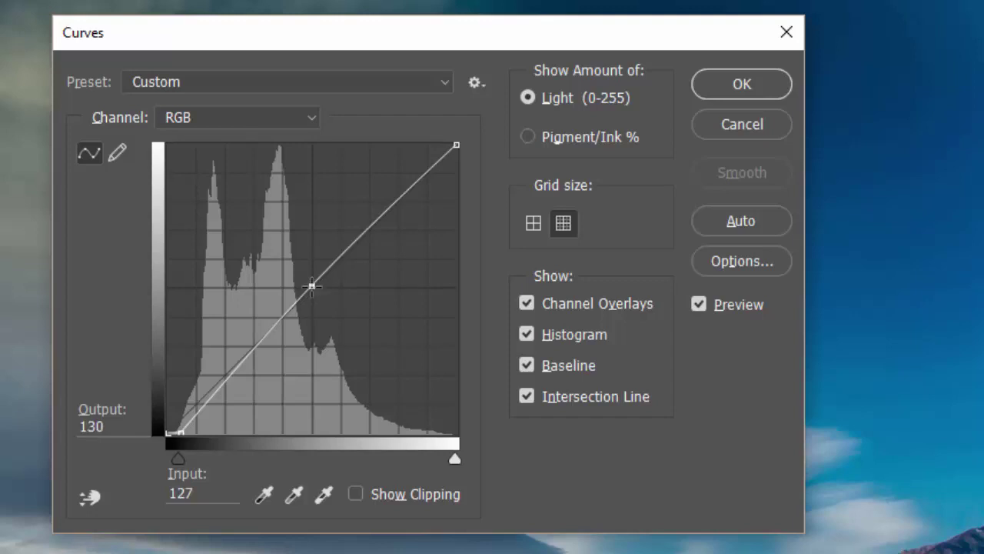
pyautogui.moveTo(312, 286); pyautogui.dragTo(308, 263)
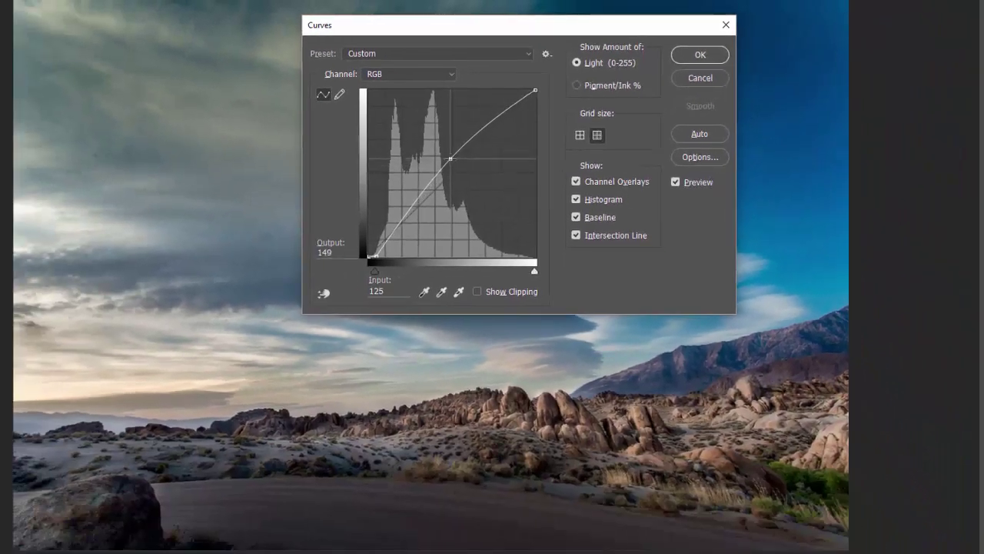
pyautogui.moveTo(450, 159); pyautogui.dragTo(451, 156)
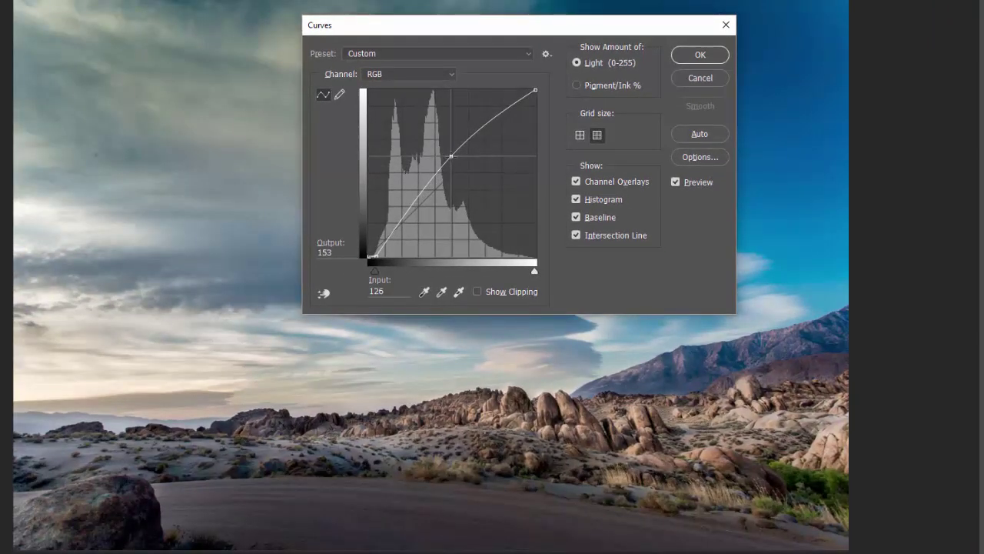
pyautogui.moveTo(450, 156); pyautogui.dragTo(453, 164)
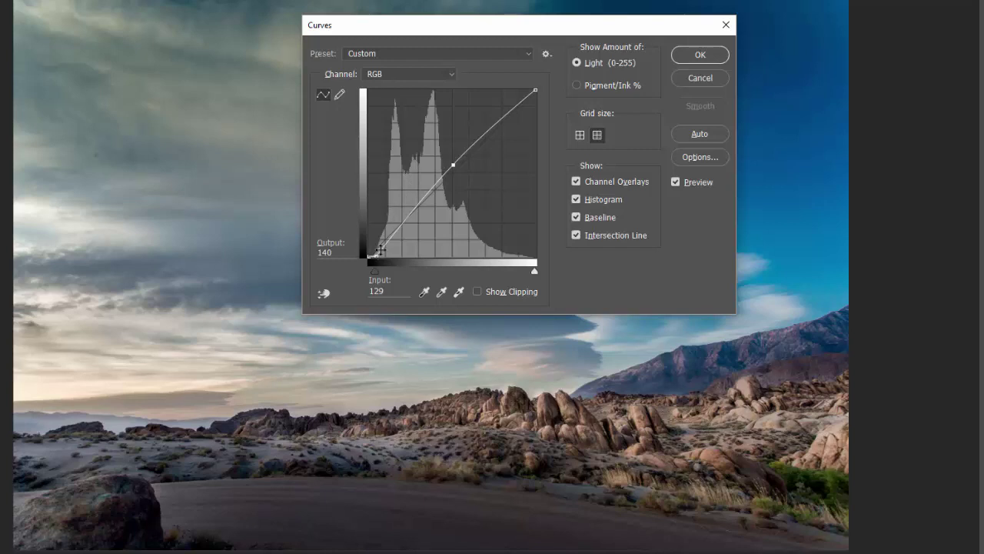
# Add a lowered shadow point near 23/21 and a raised highlight point at 233/243.
pyautogui.click(381, 249)
pyautogui.moveTo(382, 251); pyautogui.dragTo(370, 256)
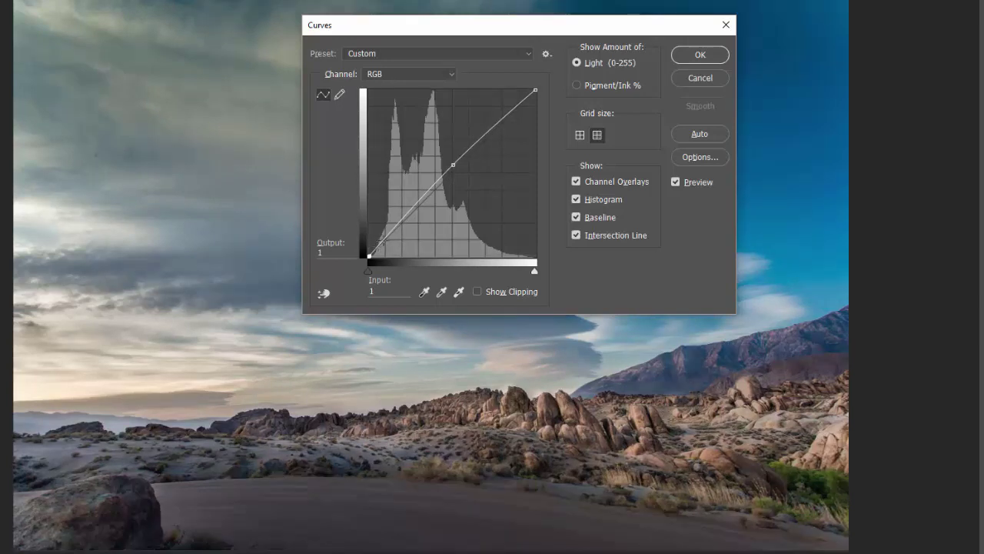
pyautogui.click(383, 240)
pyautogui.moveTo(383, 240); pyautogui.dragTo(384, 243)
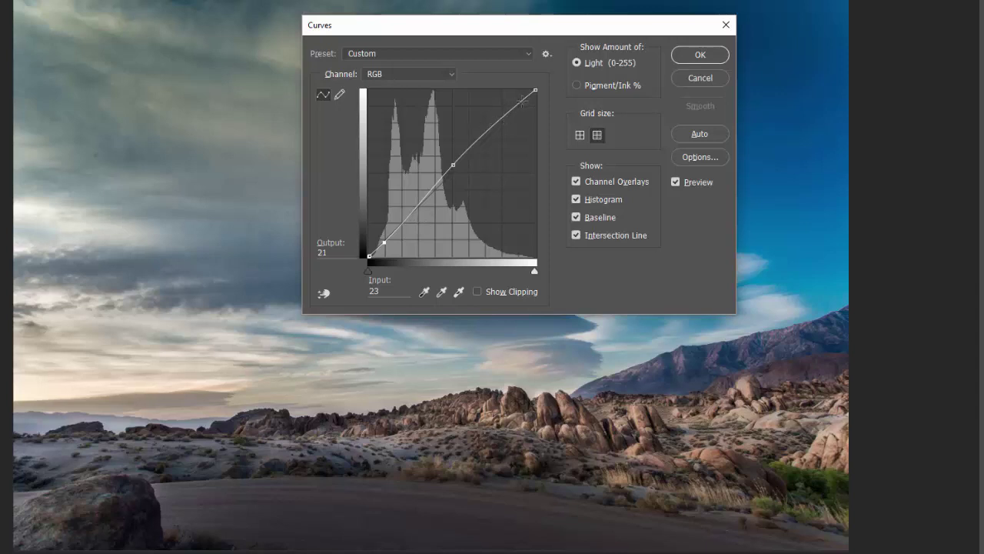
pyautogui.moveTo(521, 100); pyautogui.dragTo(521, 98)
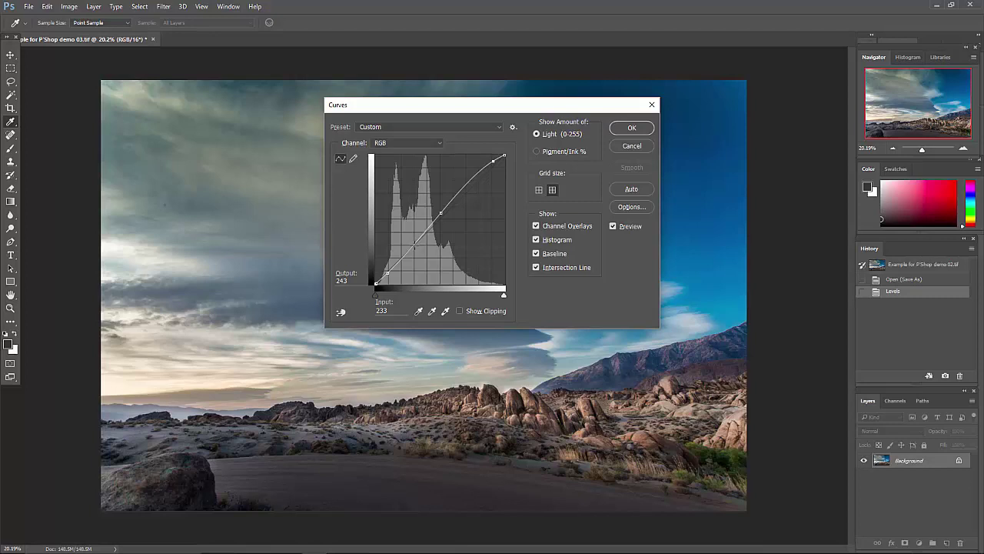
# Add a lower-midtone point on the curve at input 74, output 73.
pyautogui.moveTo(415, 245); pyautogui.dragTo(414, 246)
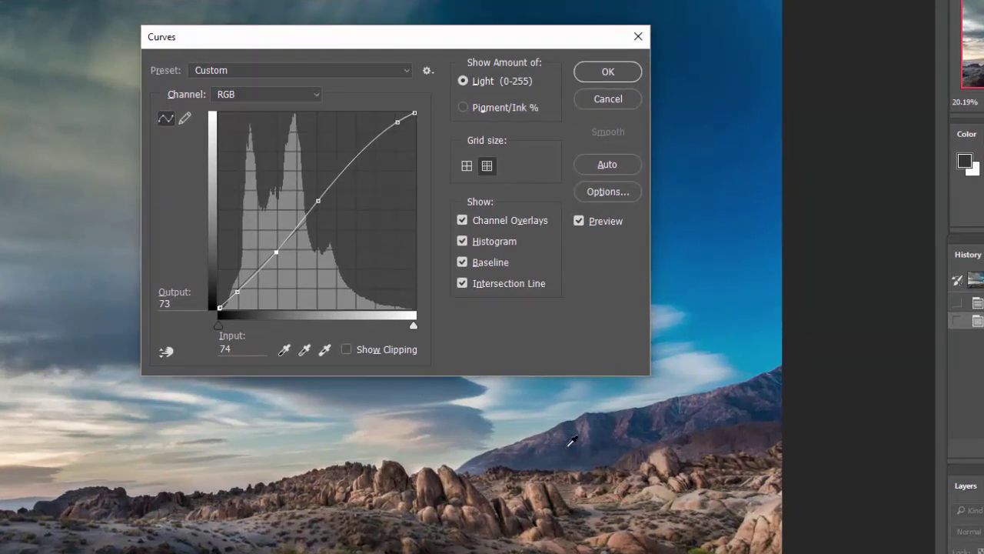
# Sample an image tone onto the curve, then add a shadow point at input 39, output 32.
pyautogui.press('alt')
pyautogui.click(573, 440)
pyautogui.click(573, 440)
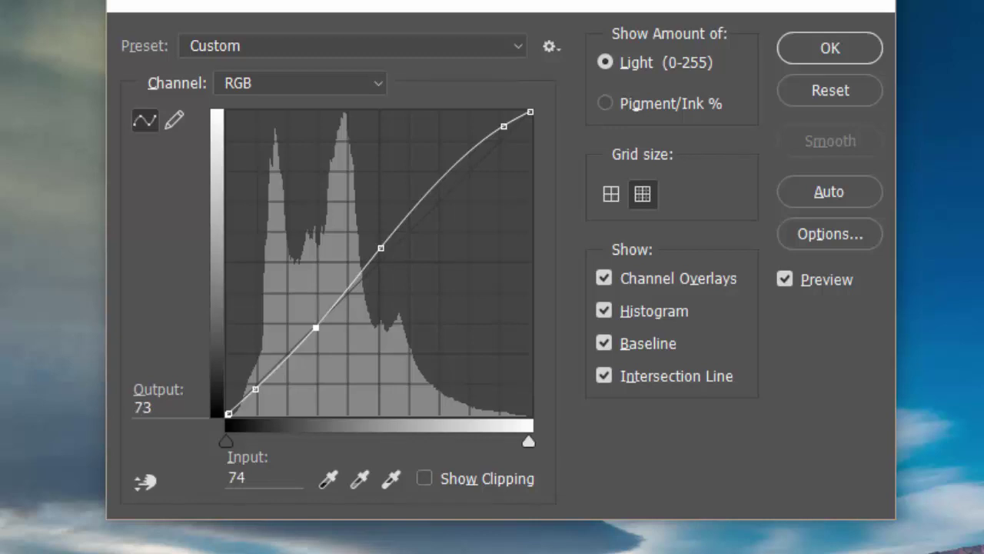
pyautogui.press('alt')
pyautogui.click(256, 387)
pyautogui.click(273, 373)
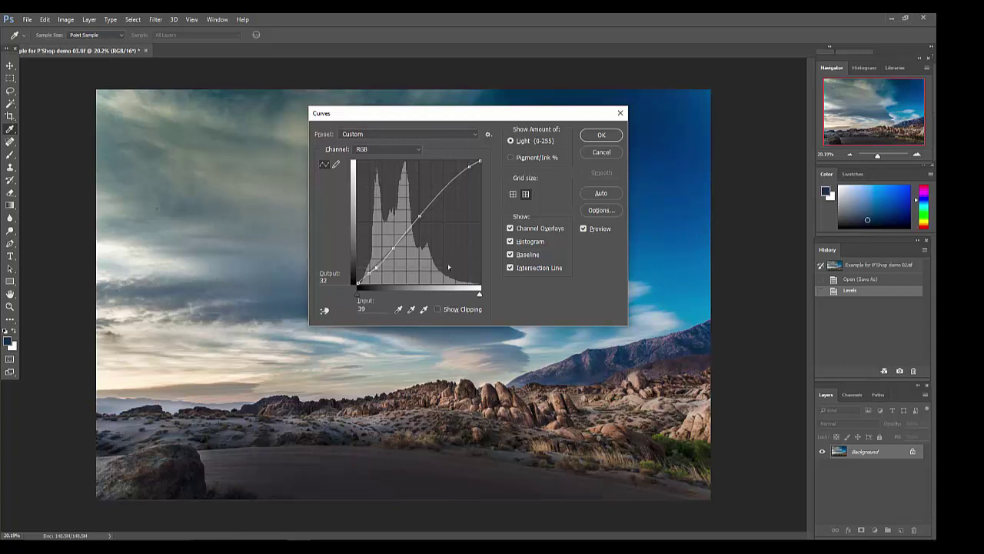
pyautogui.click(582, 229)
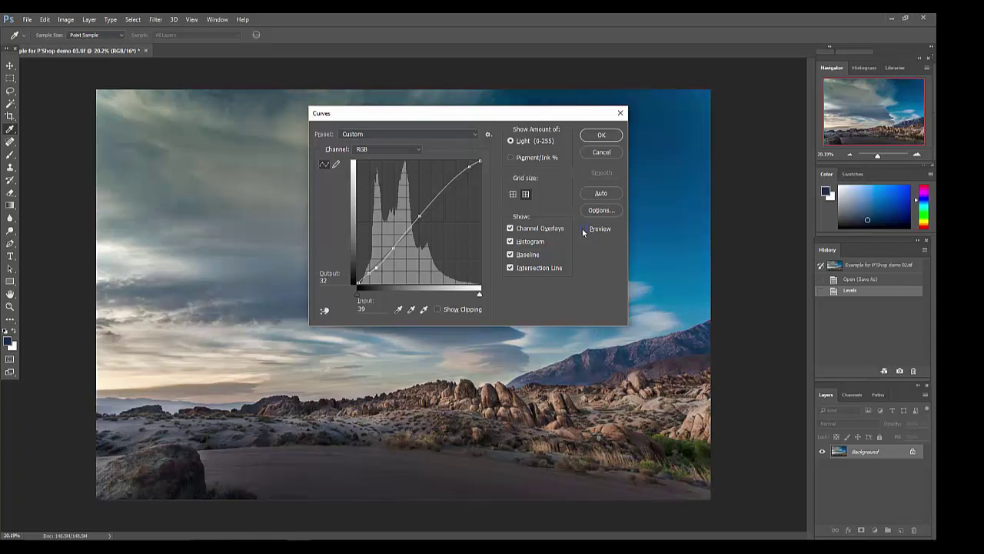
pyautogui.click(582, 230)
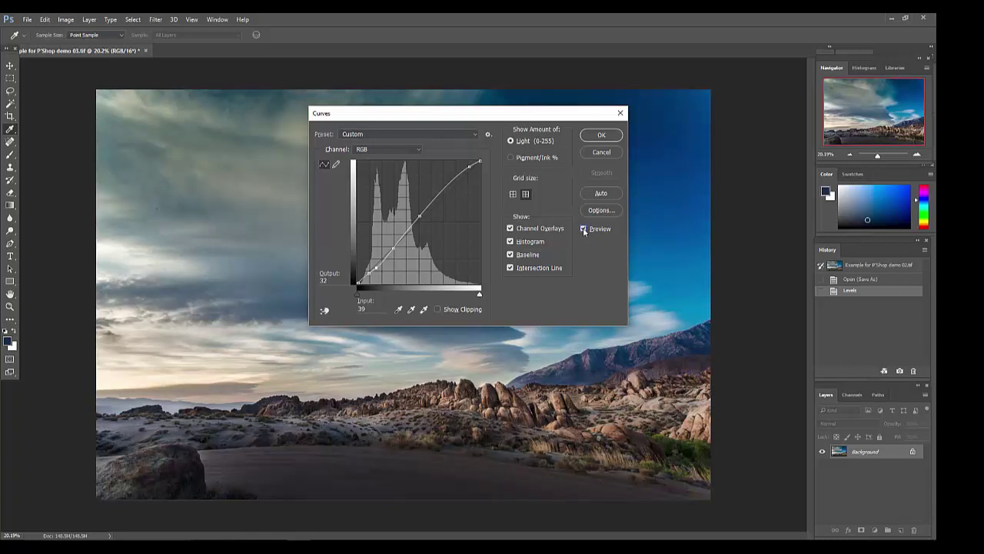
pyautogui.click(583, 229)
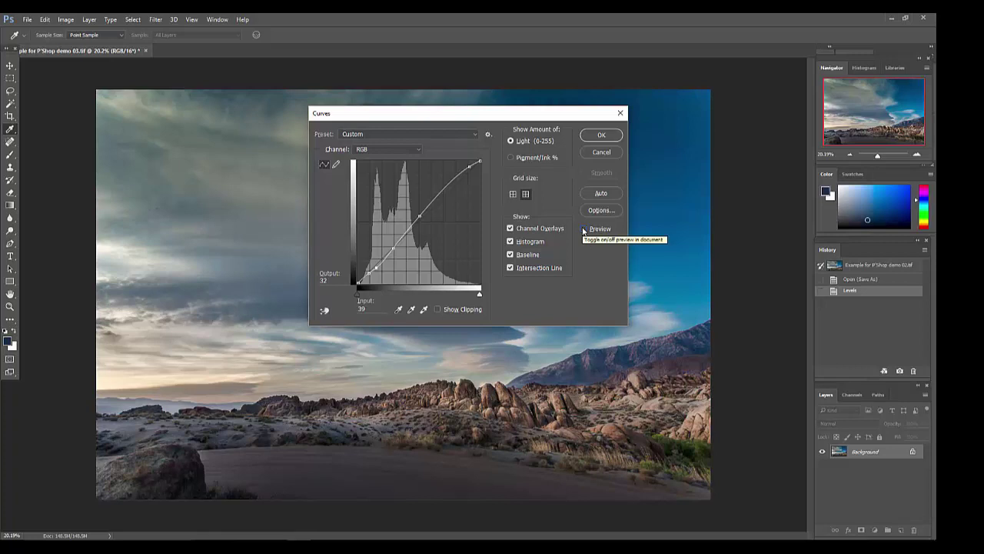
pyautogui.click(583, 229)
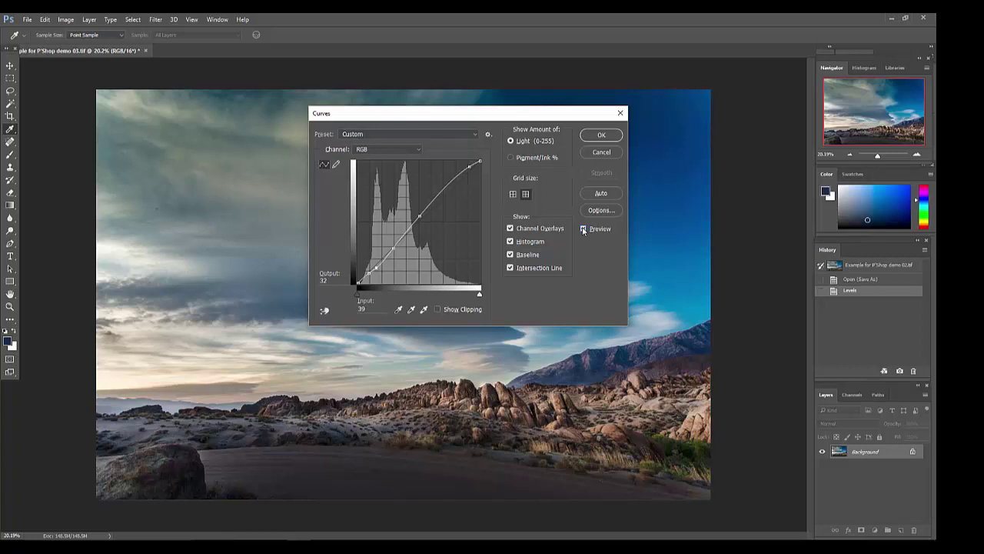
pyautogui.click(584, 229)
pyautogui.click(584, 229)
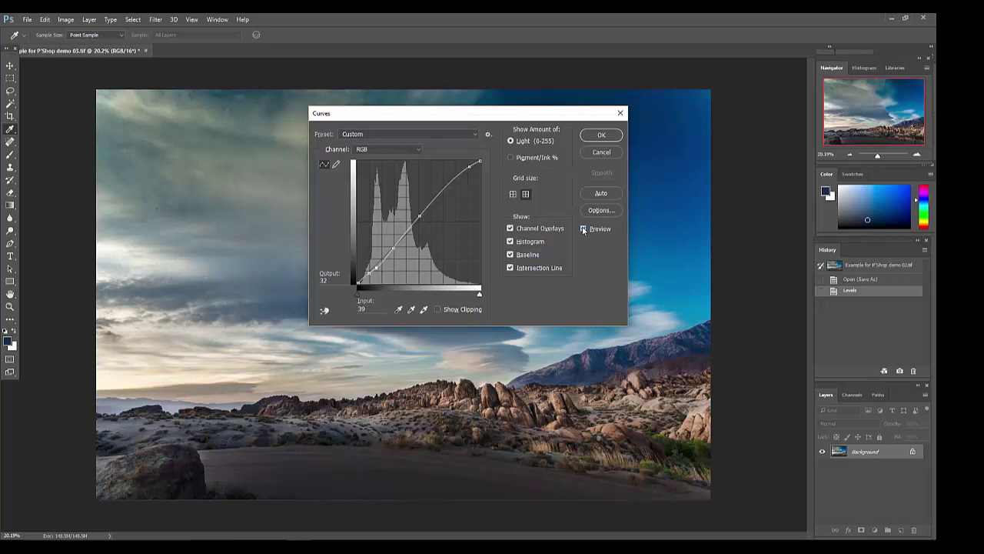
# Commit the Curves adjustment with OK and save the photo via File > Save.
pyautogui.click(601, 136)
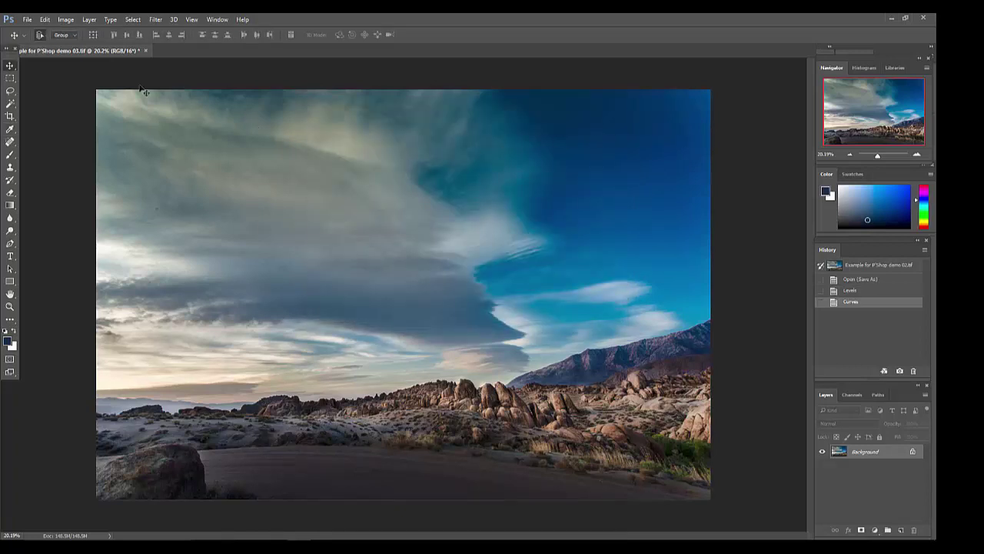
pyautogui.click(28, 21)
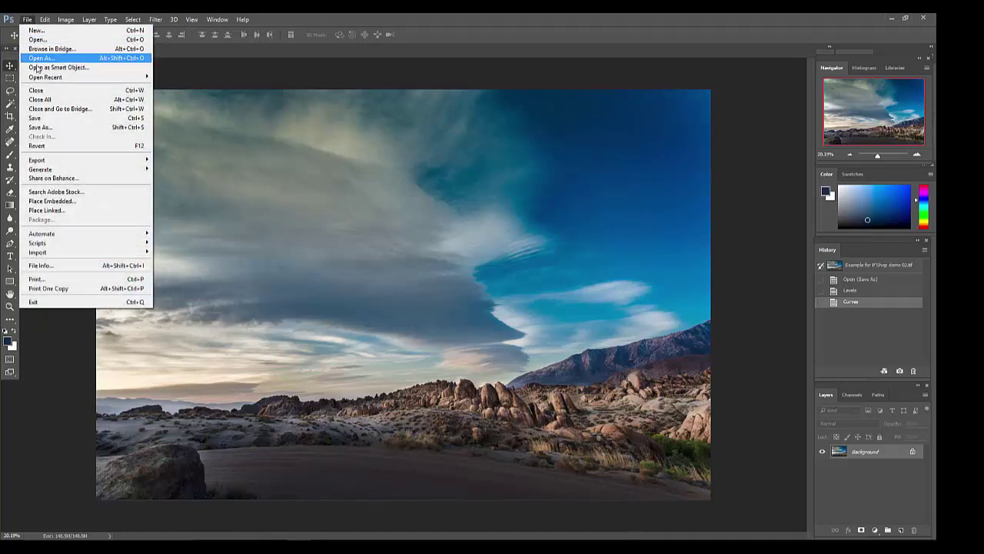
pyautogui.click(35, 118)
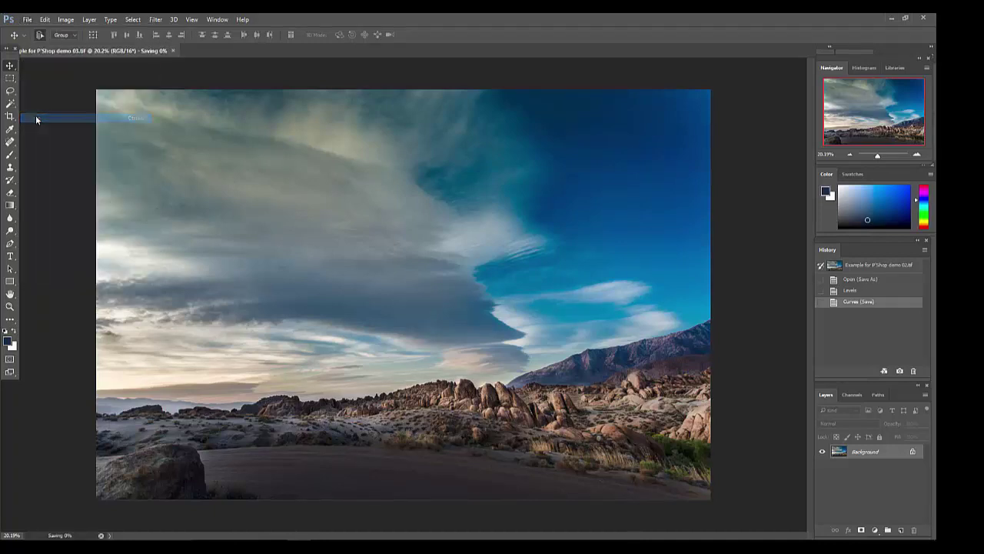